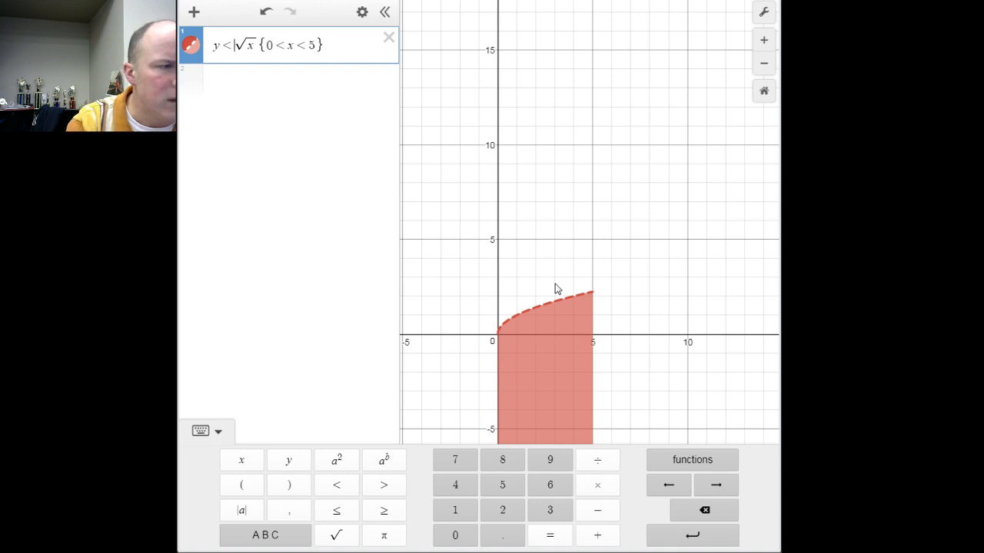
- Change the inequality to y ≤ √x {0<x<5} and append a second restriction of 0 < y
key(BackSpace)
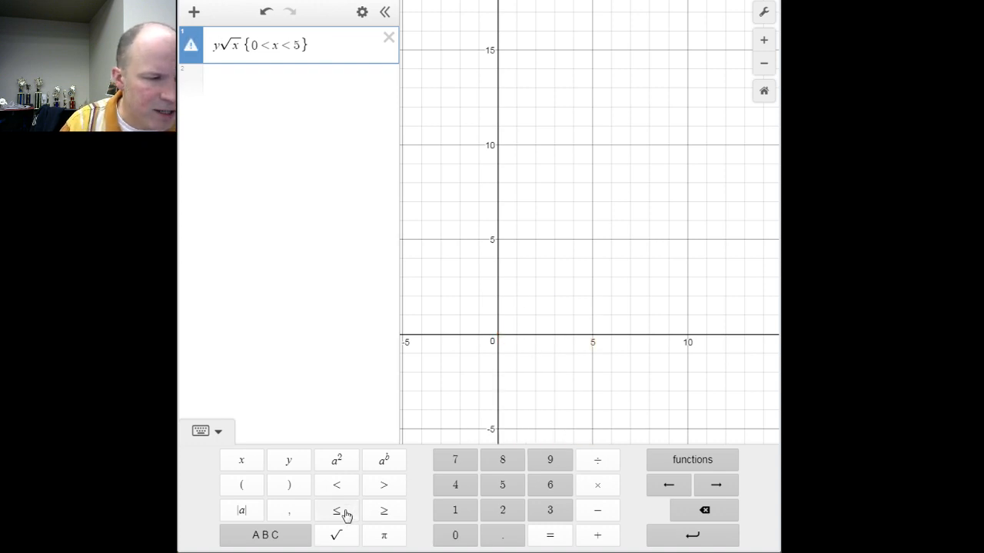
click(336, 511)
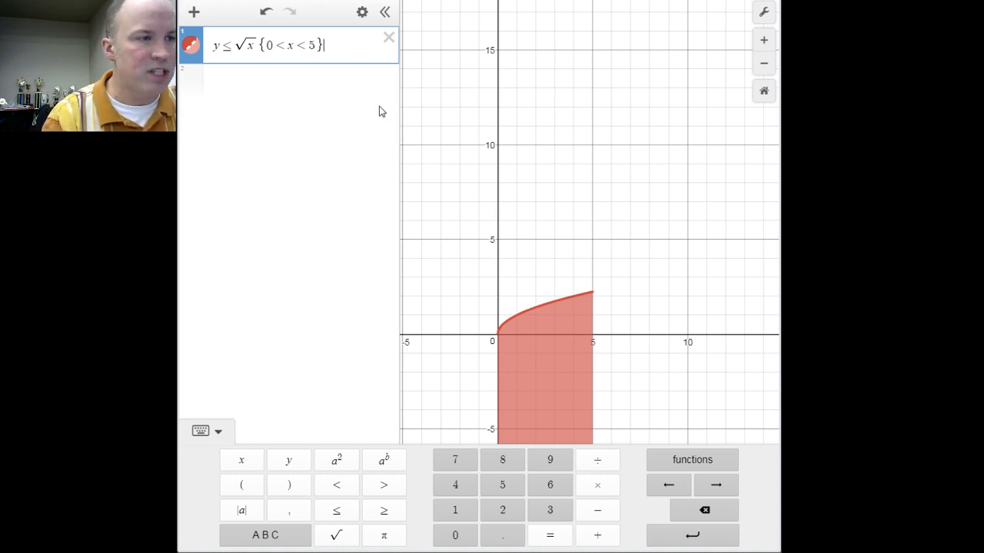
text({)
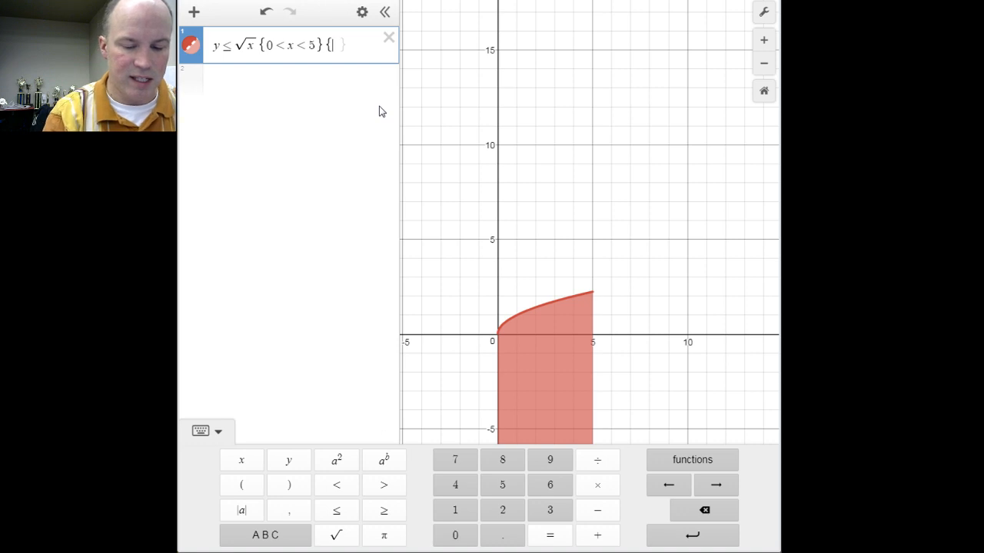
text(0 < )
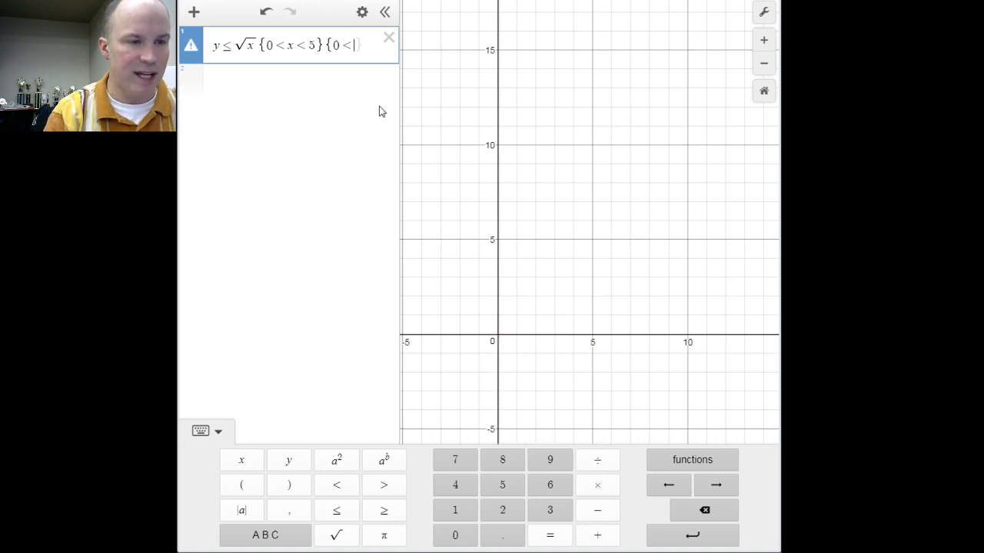
text(y)
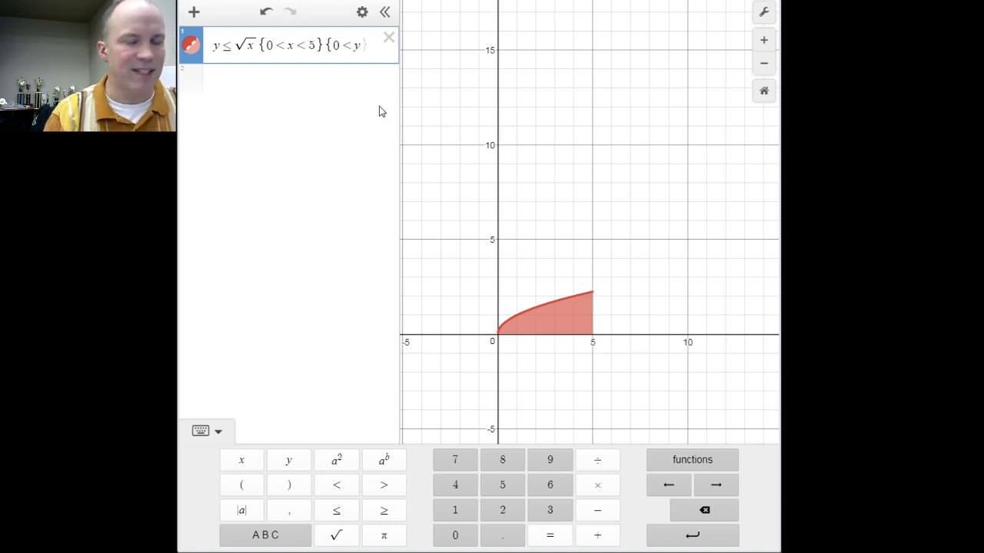
text(<)
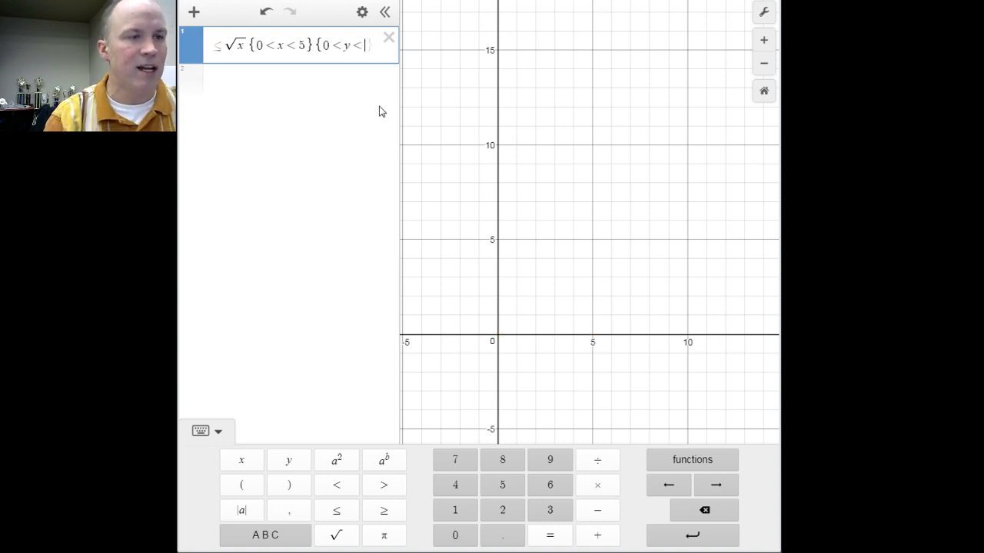
click(338, 535)
text(5)
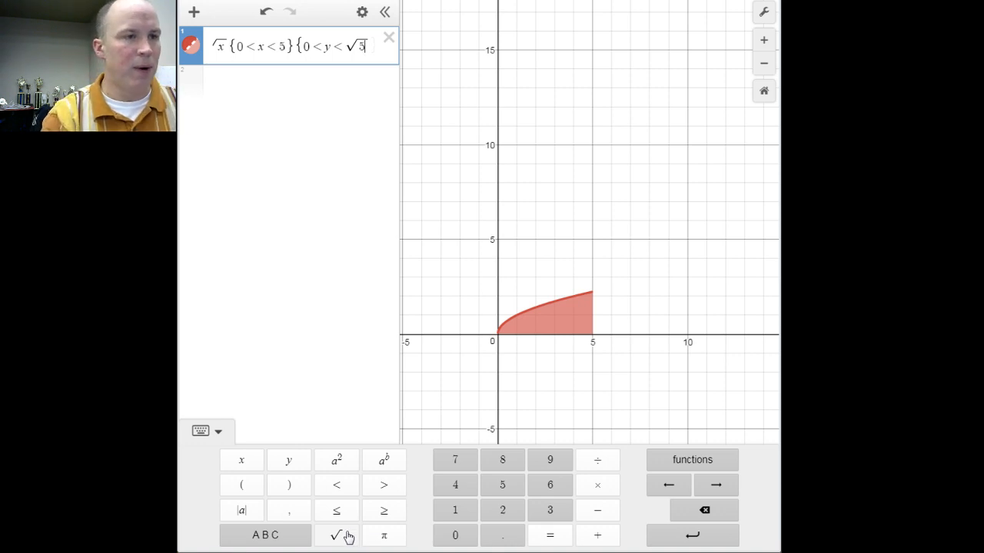
key(BackSpace)
key(BackSpace)
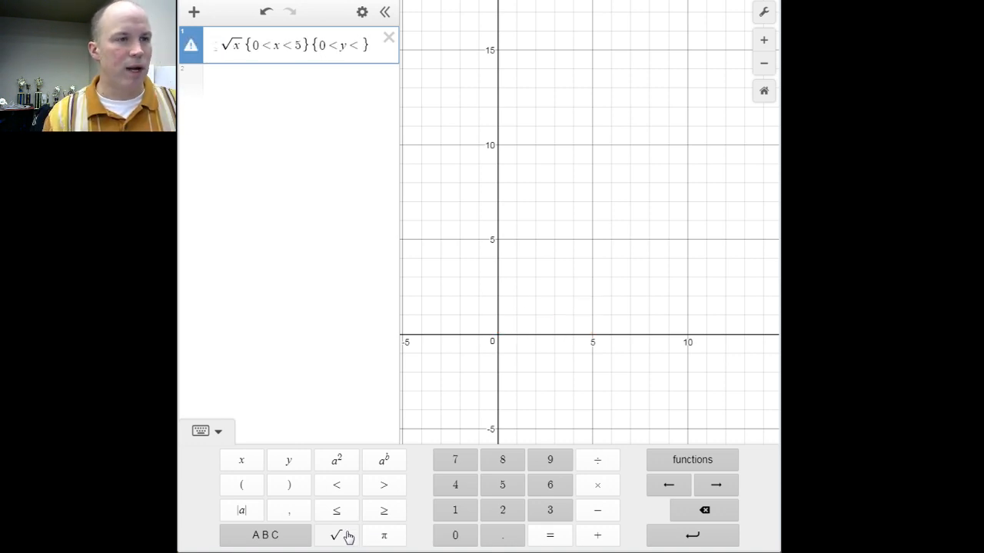
key(BackSpace)
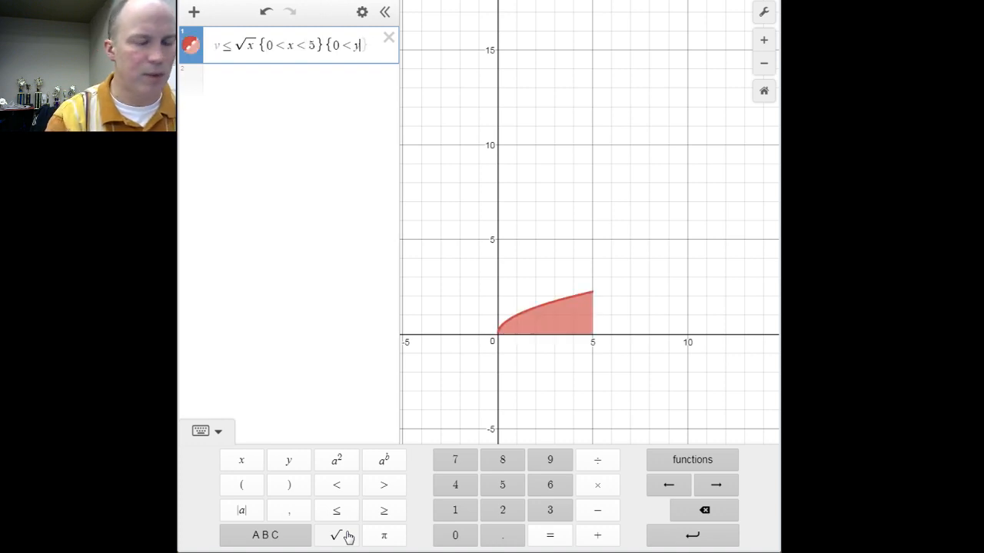
- Remove the 0 < y restriction from the end of the square-root inequality
text(})
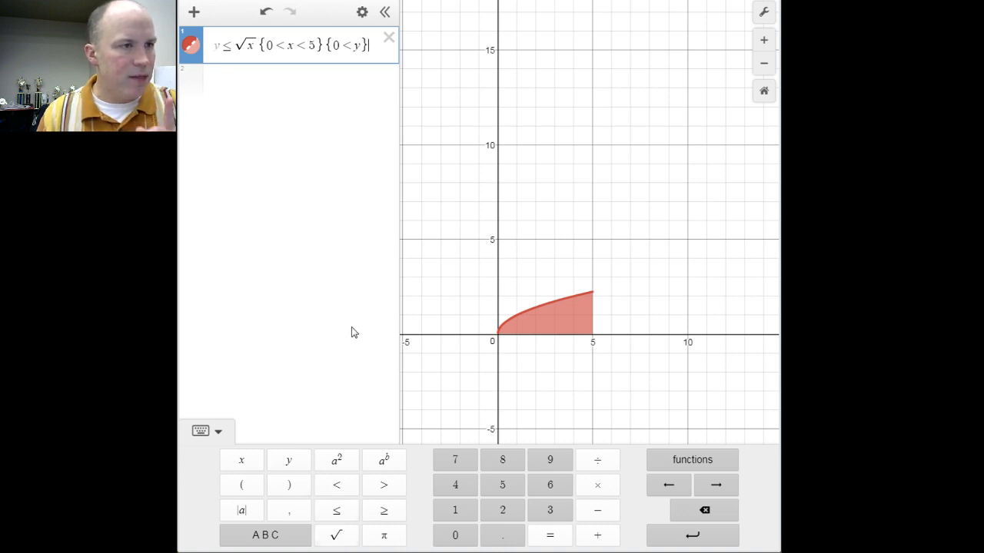
key(BackSpace)
key(BackSpace)
key(BackSpace)
key(BackSpace)
key(BackSpace)
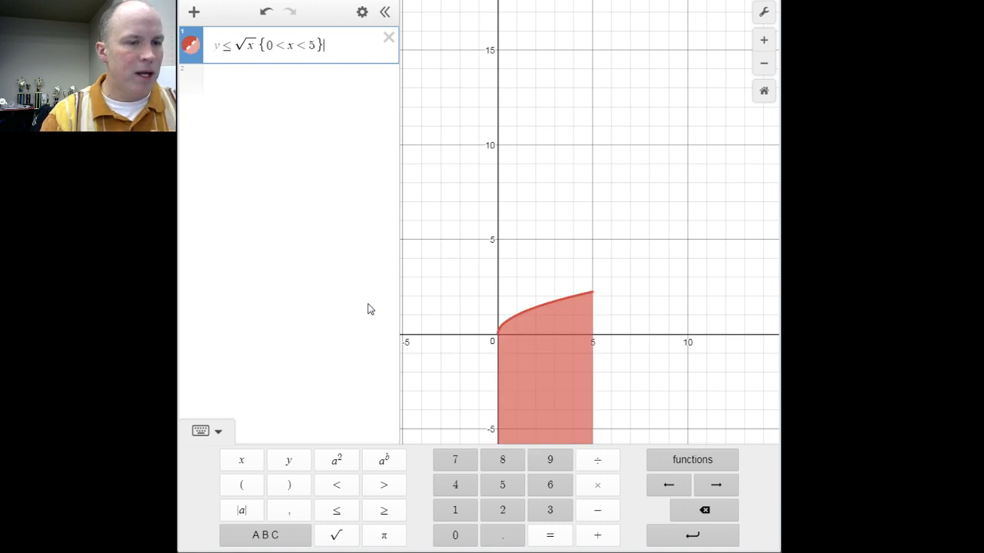
- Replace y in front of the inequality sign with the function name f_1(x), using a subscript 1
key(Home)
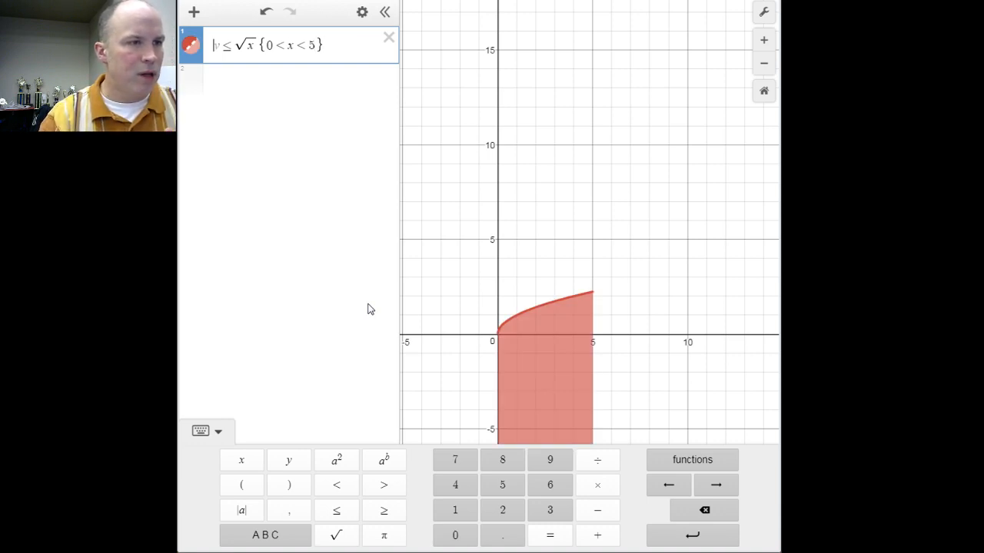
key(Right)
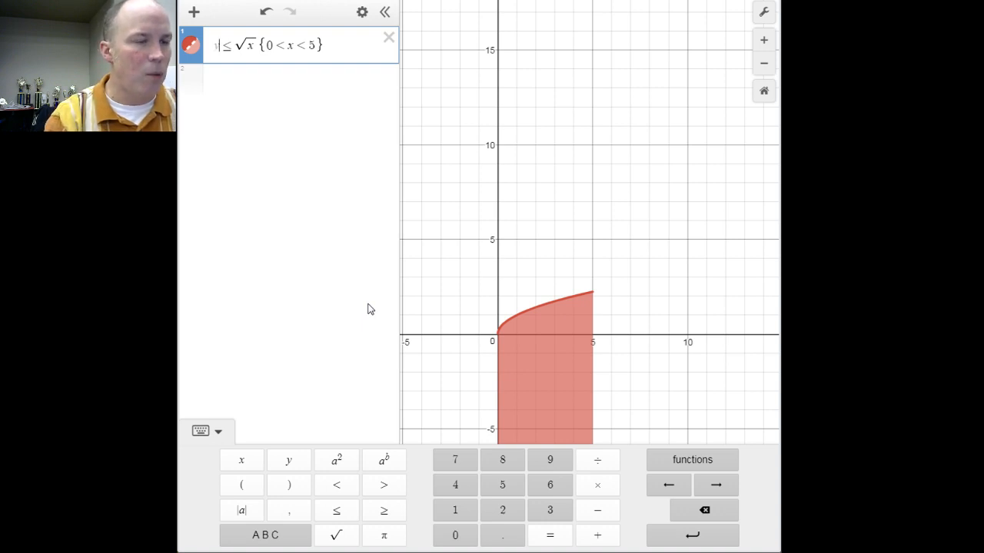
key(BackSpace)
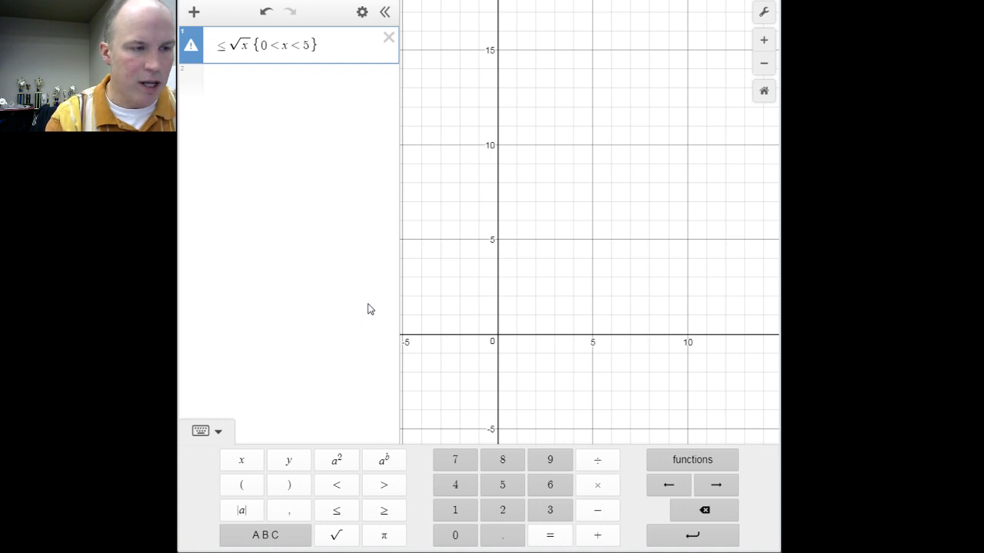
text(f)
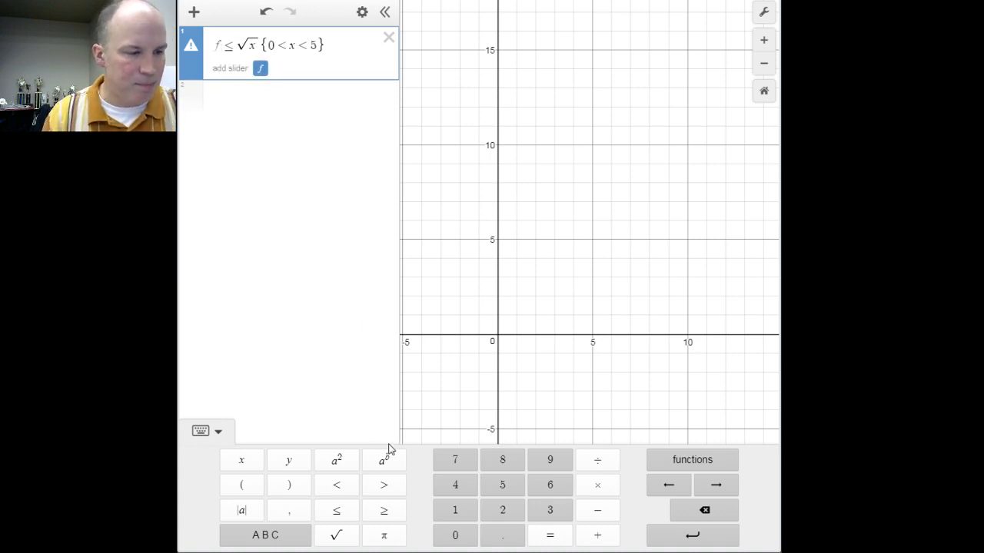
click(281, 537)
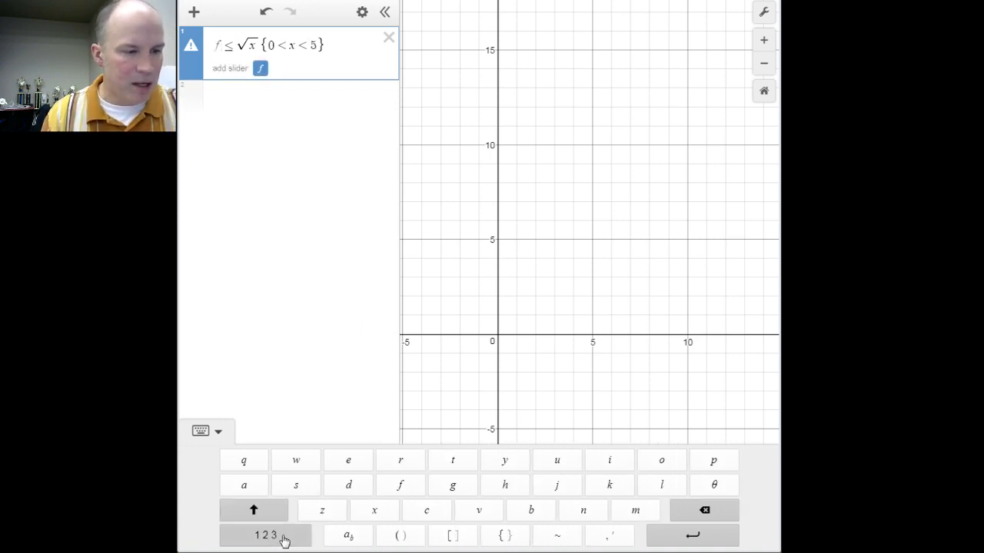
click(341, 538)
click(292, 538)
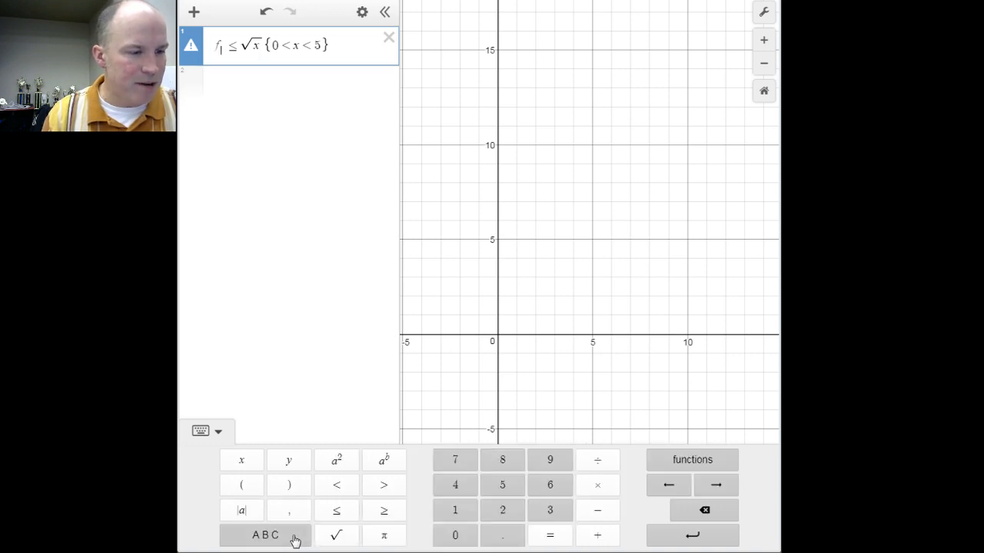
click(462, 512)
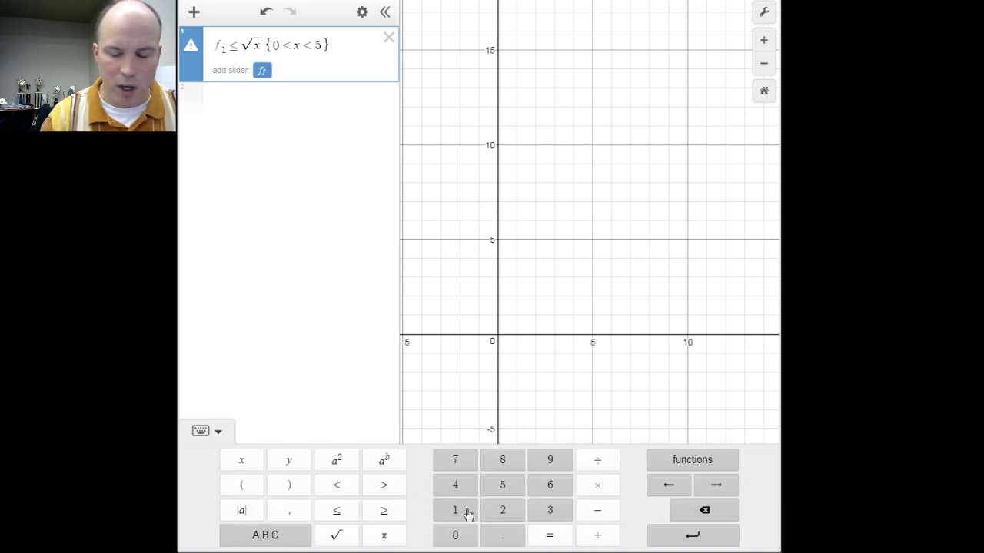
text(()
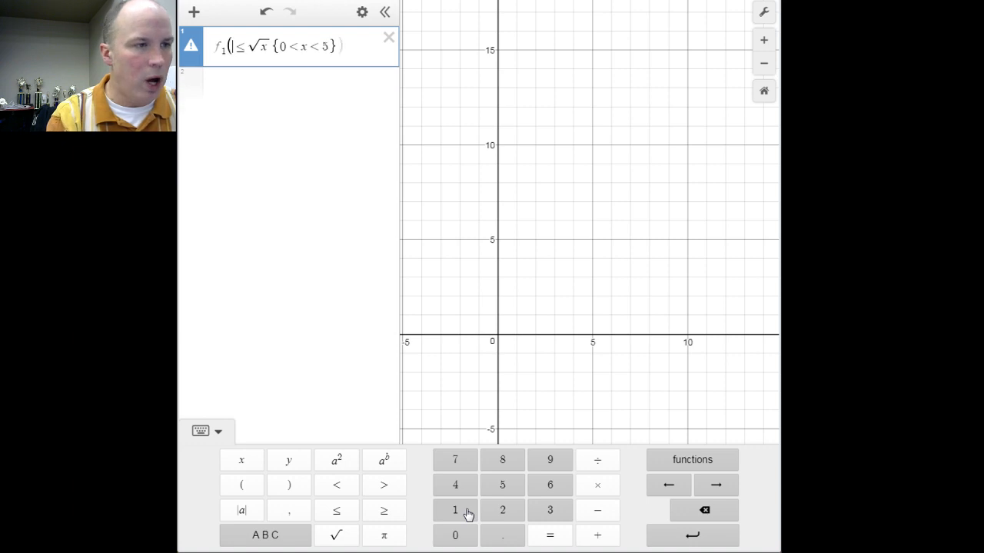
text(x))
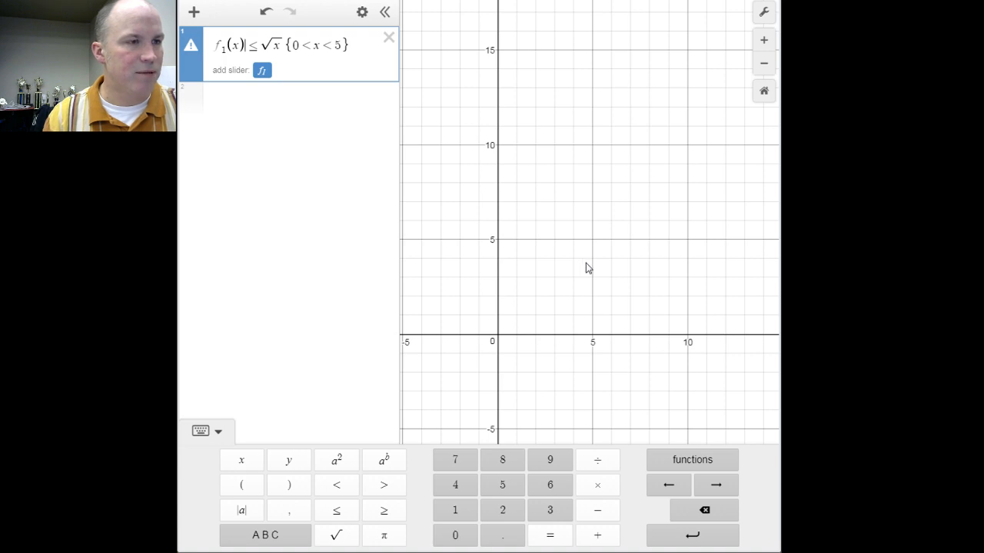
click(610, 268)
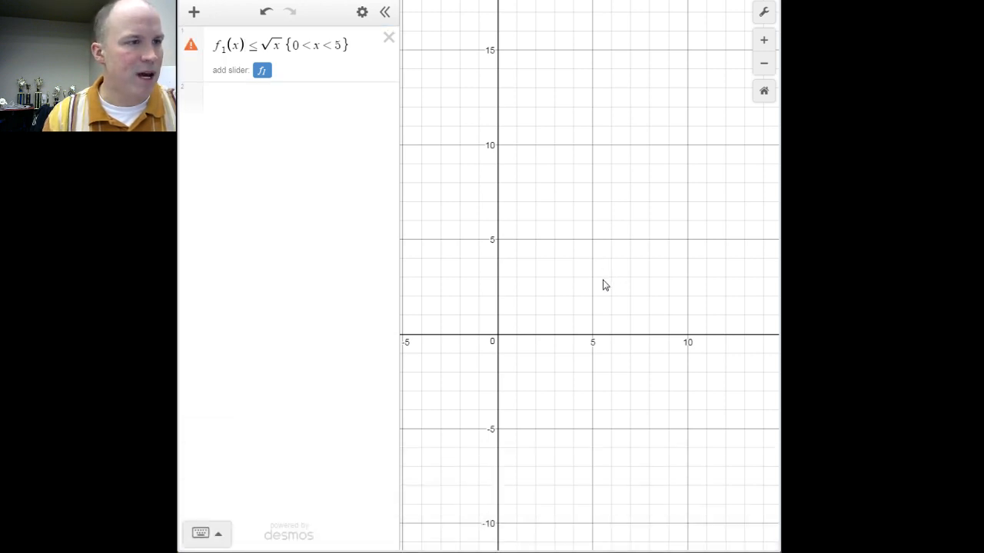
- Replace the ≤ sign with = so that the first expression reads f_1(x) = √x {0<x<5}
mouse_move(192, 49)
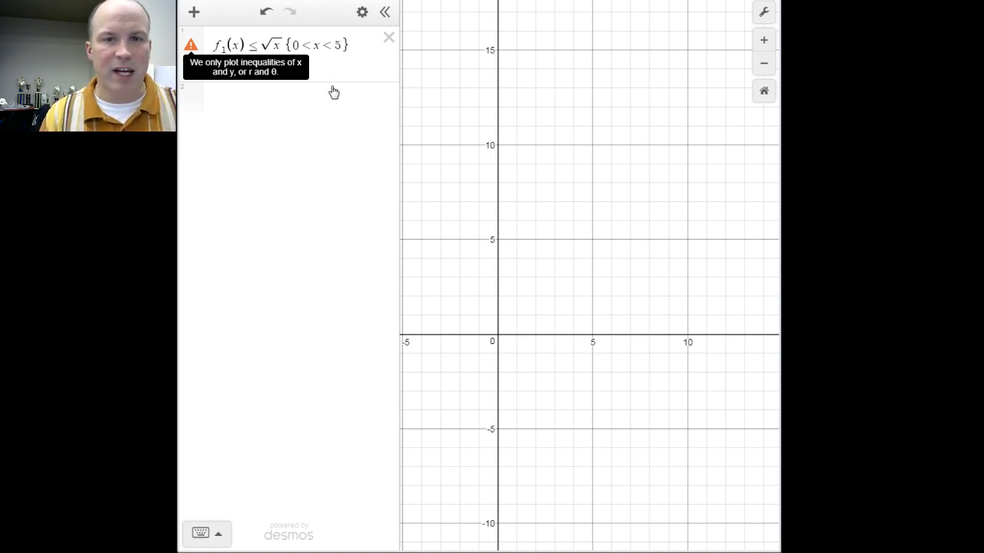
click(262, 46)
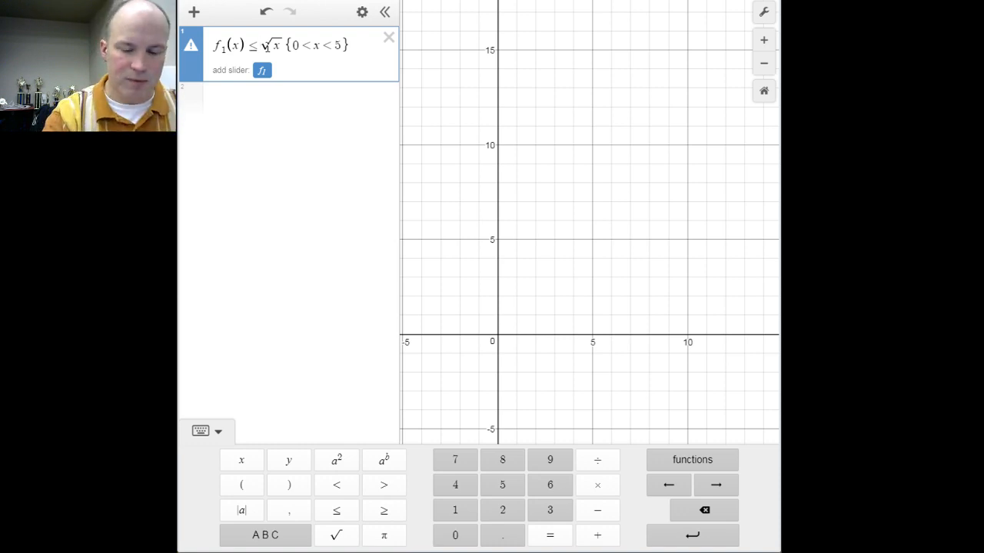
key(BackSpace)
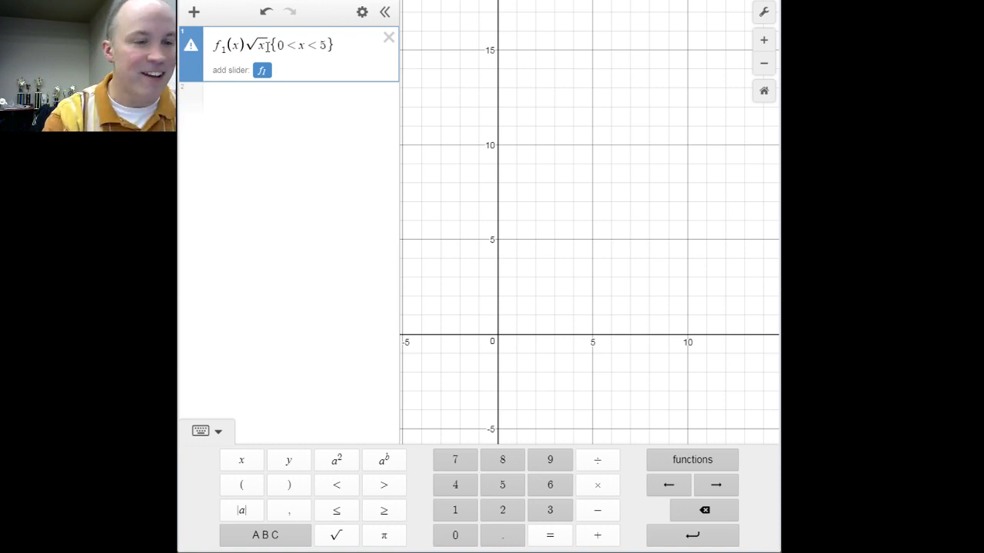
text(=)
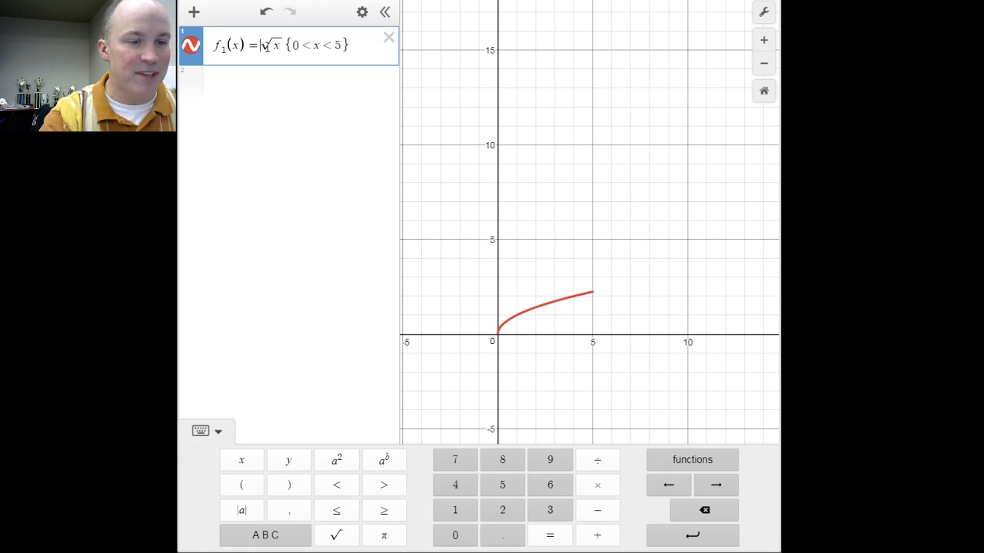
- Define a second function f_2(x) = 0 in the next expression line
click(247, 81)
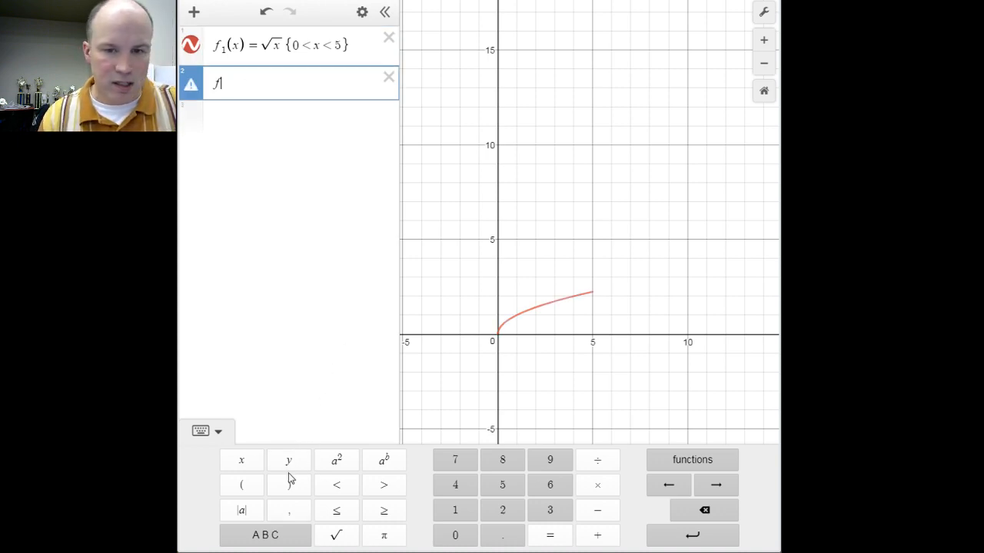
click(283, 539)
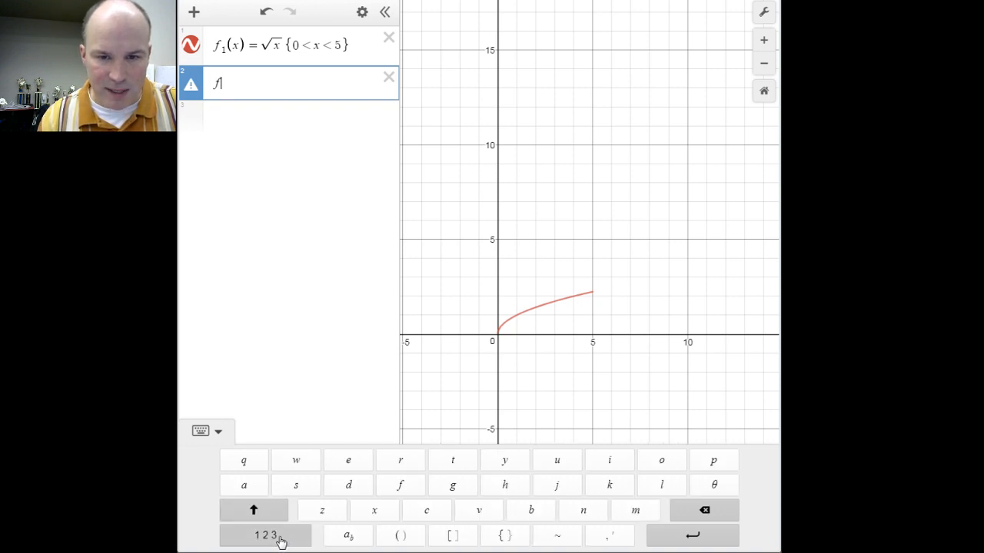
click(346, 537)
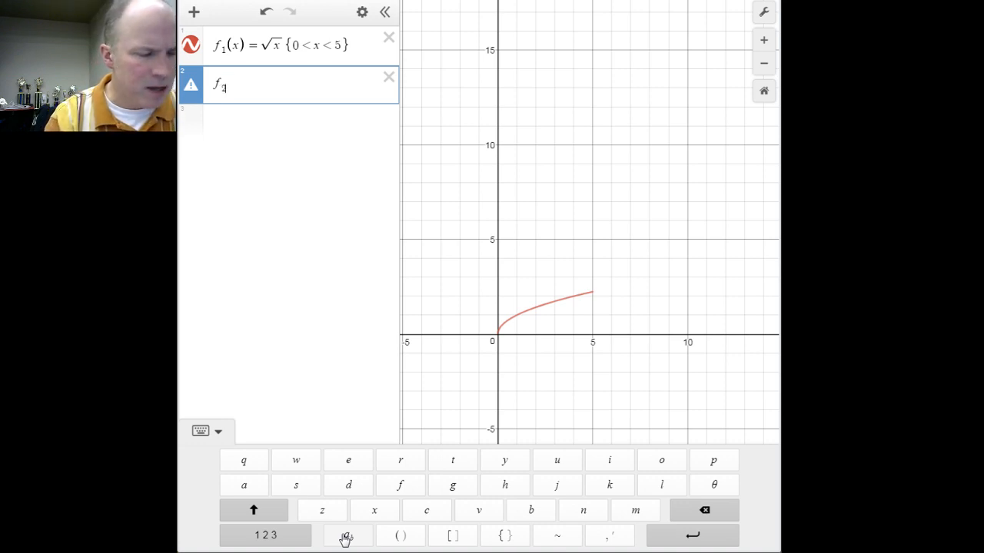
text(2))
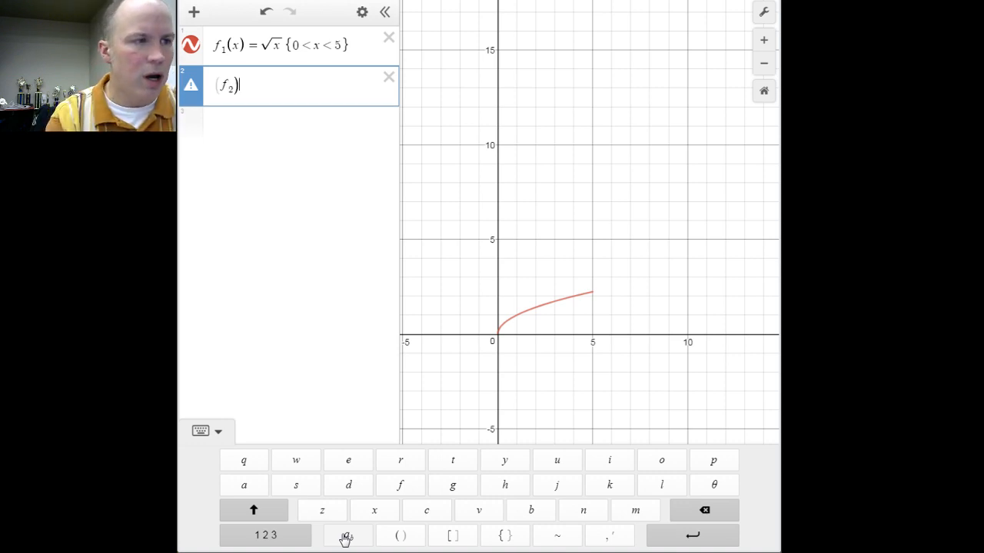
key(BackSpace)
text((x))
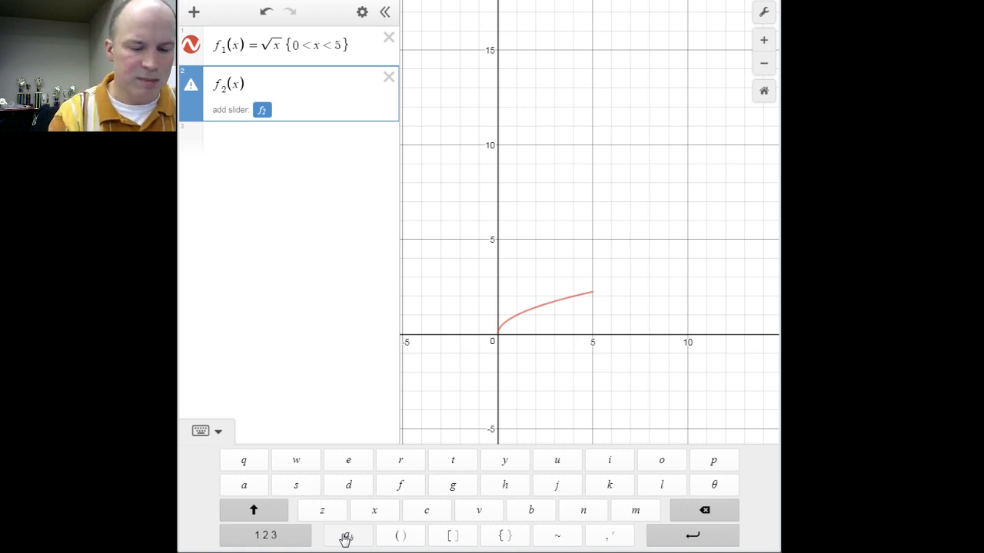
text(=0)
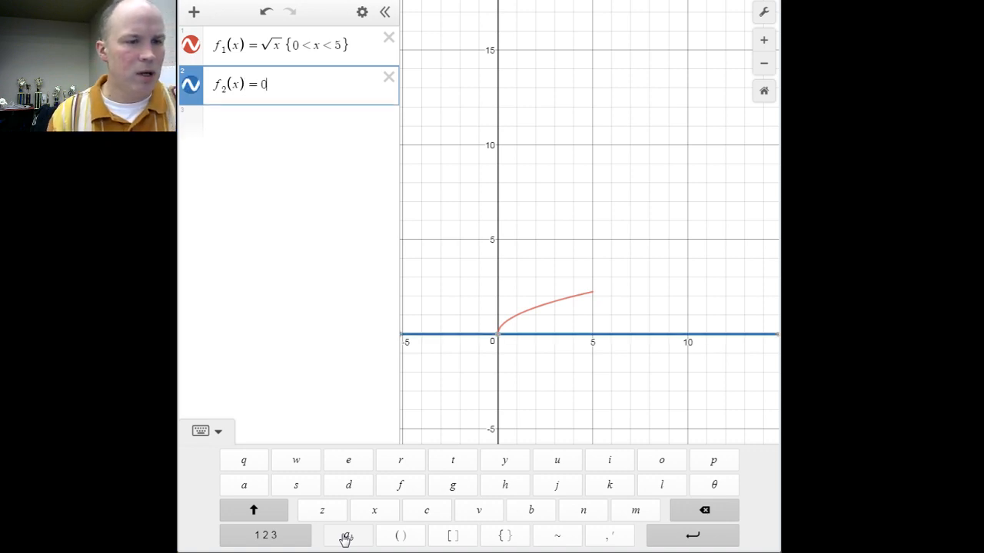
click(561, 371)
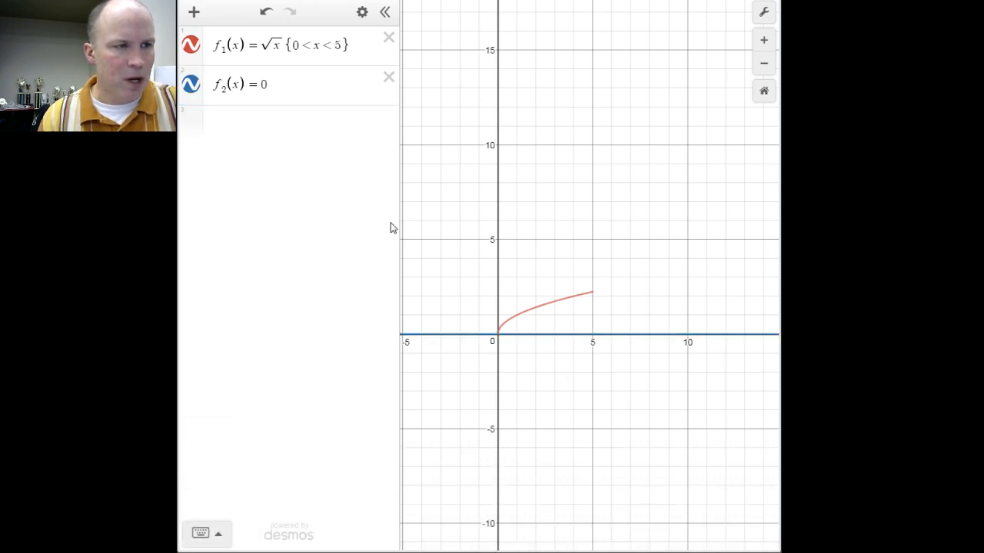
- Start a third expression with the function name f_1(x), using a subscript 1
click(235, 127)
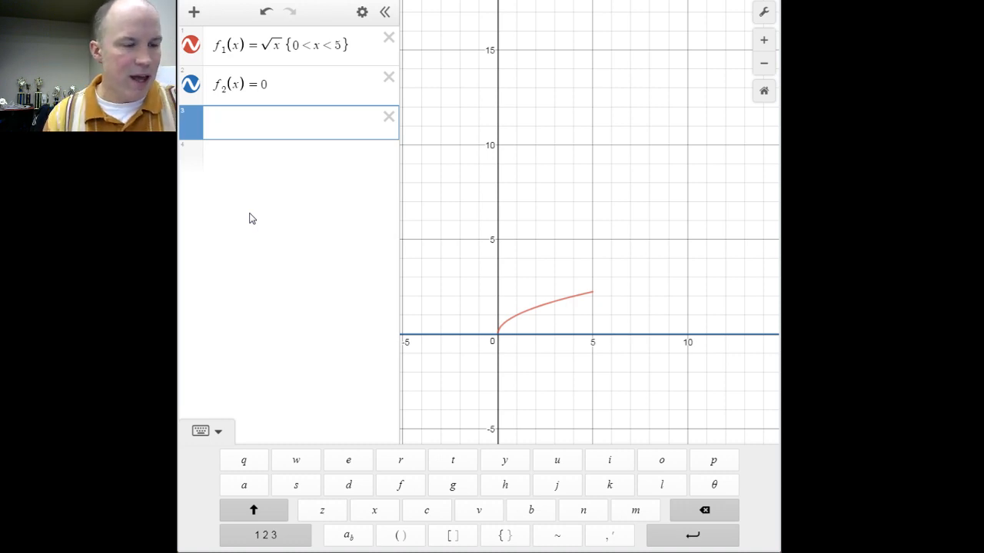
text(f)
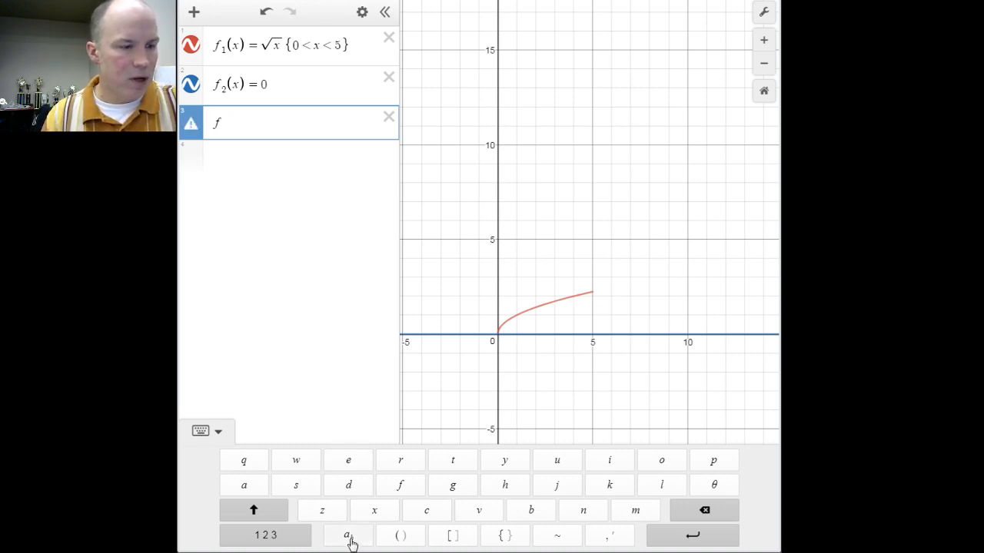
click(350, 542)
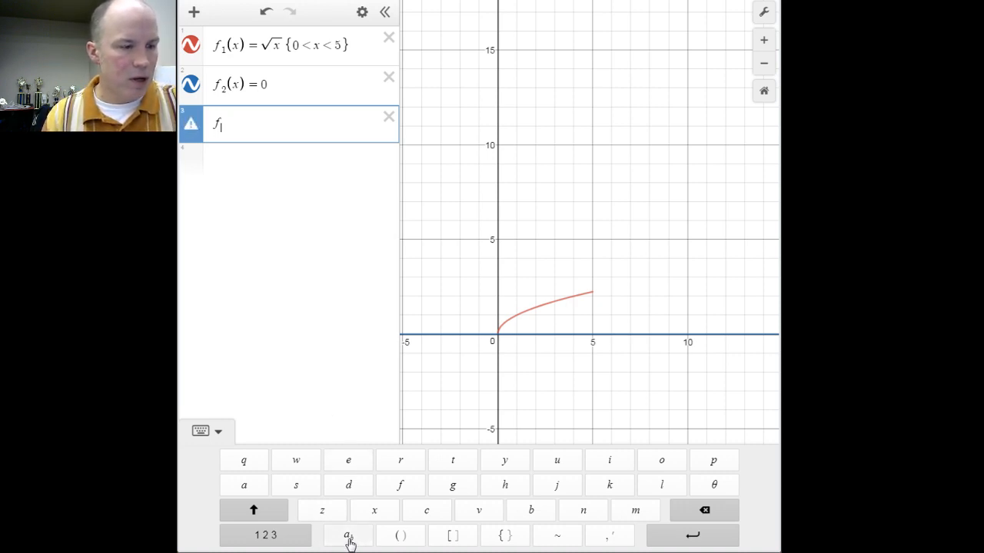
click(291, 543)
click(460, 509)
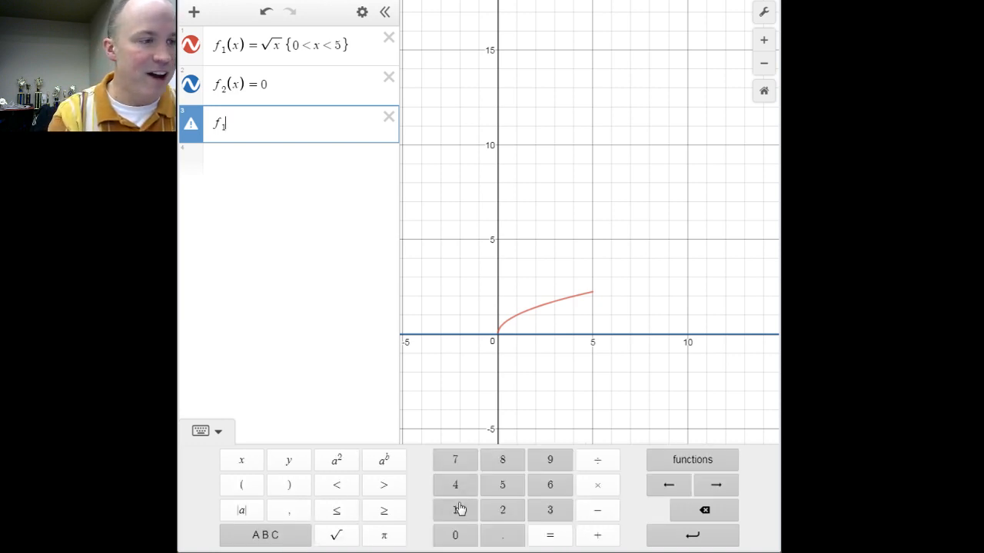
text((x) )
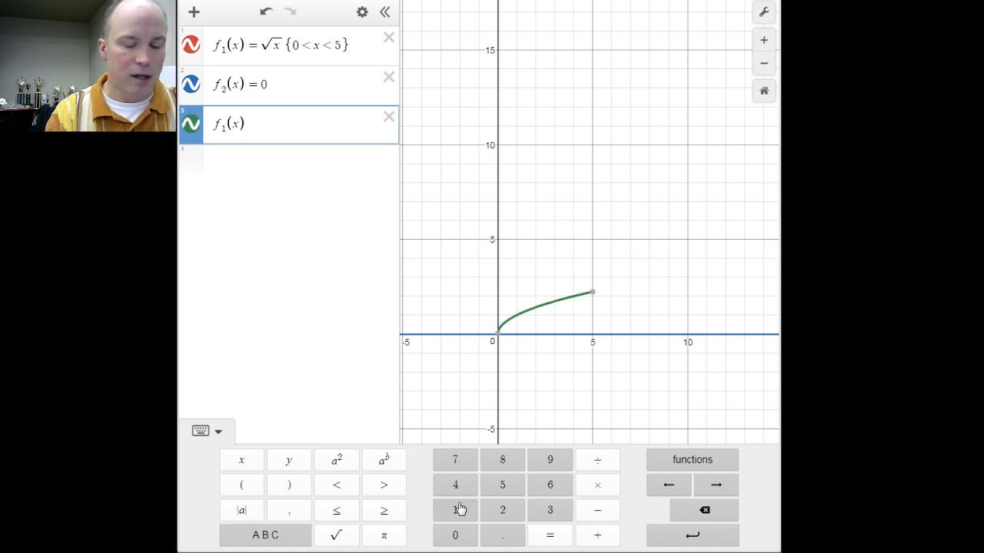
- Complete the third expression as the inequality f_1(x) > f_2(x), using a subscript 2 for the second function
text(> )
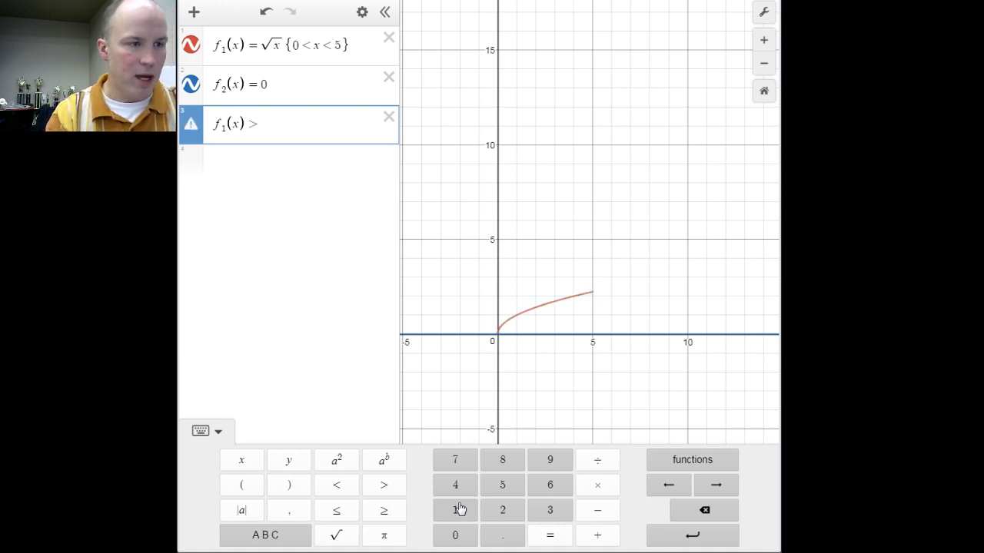
text(f)
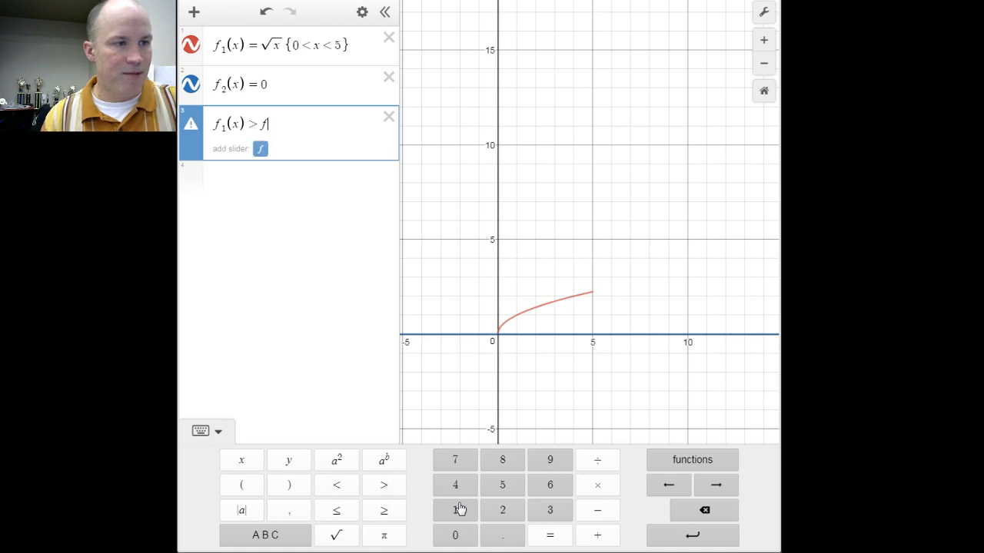
click(274, 541)
click(347, 538)
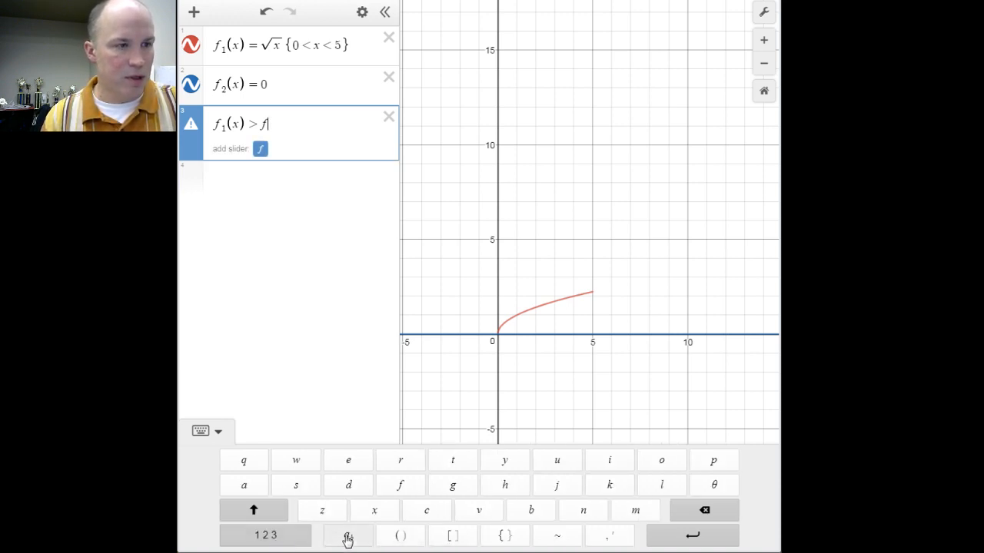
click(272, 536)
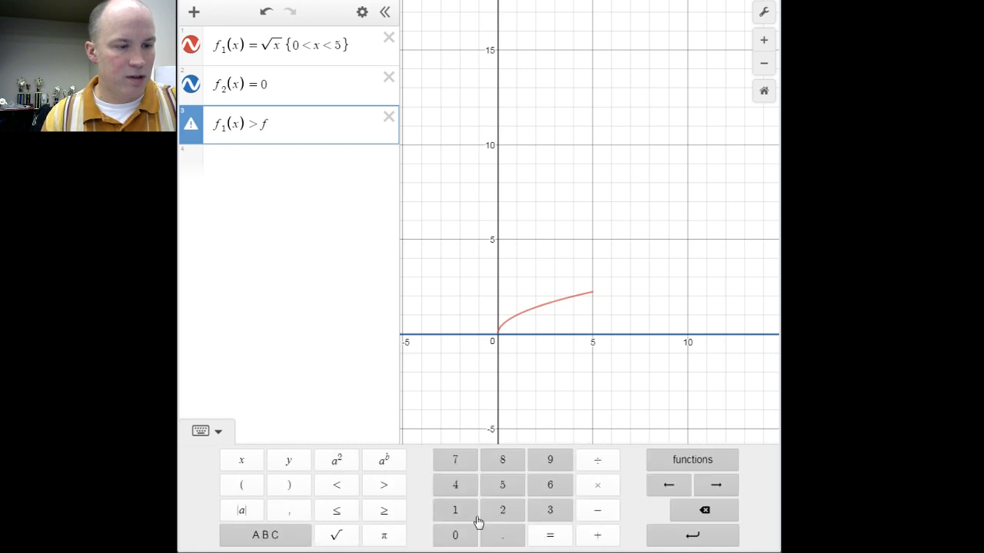
click(505, 513)
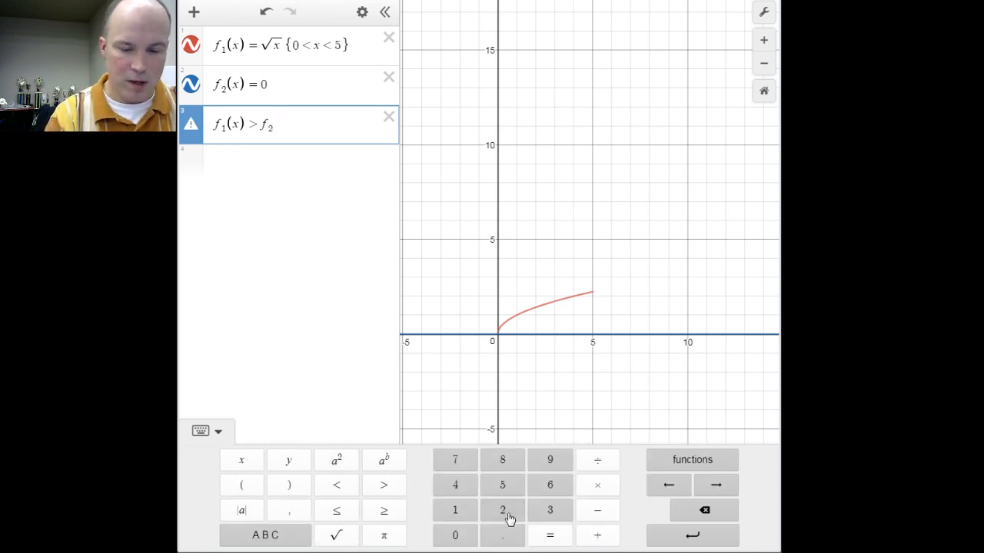
text((x))
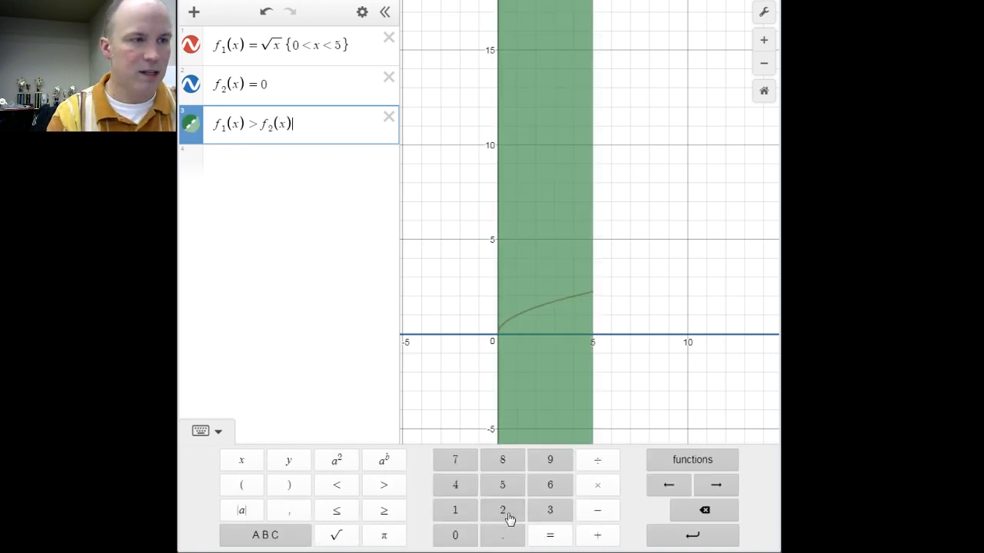
click(664, 290)
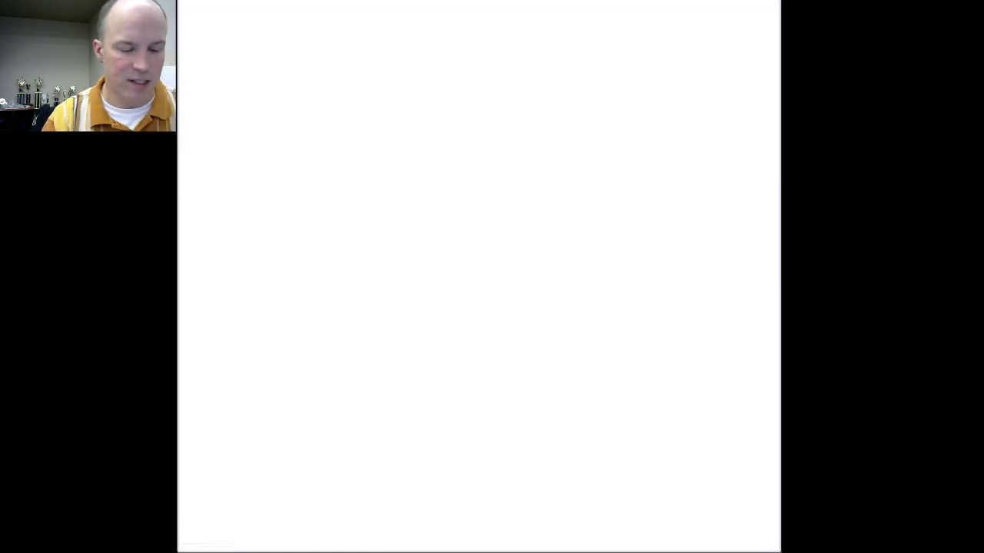
- Go to the Desmos website and start a new blank graph in the graphing calculator
text(desm)
key(Return)
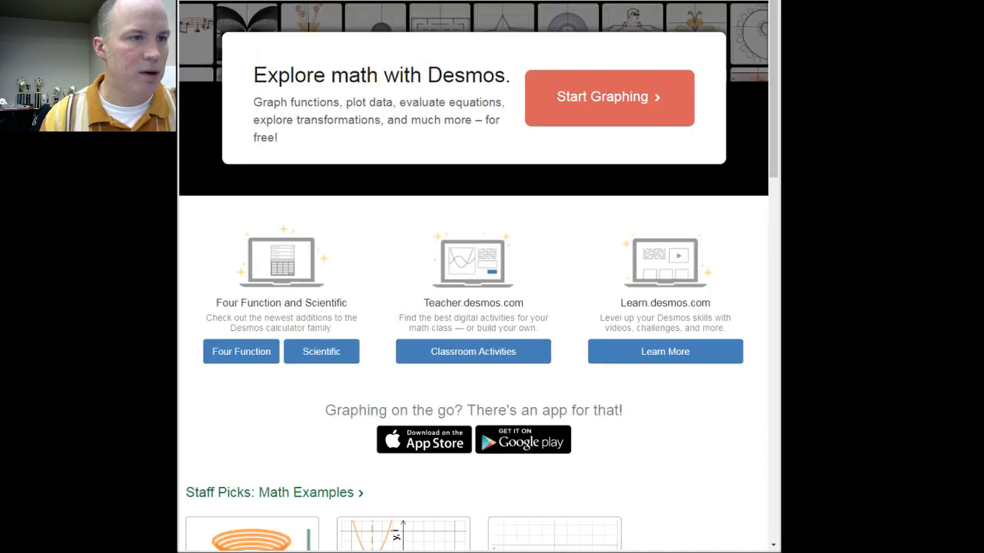
click(609, 98)
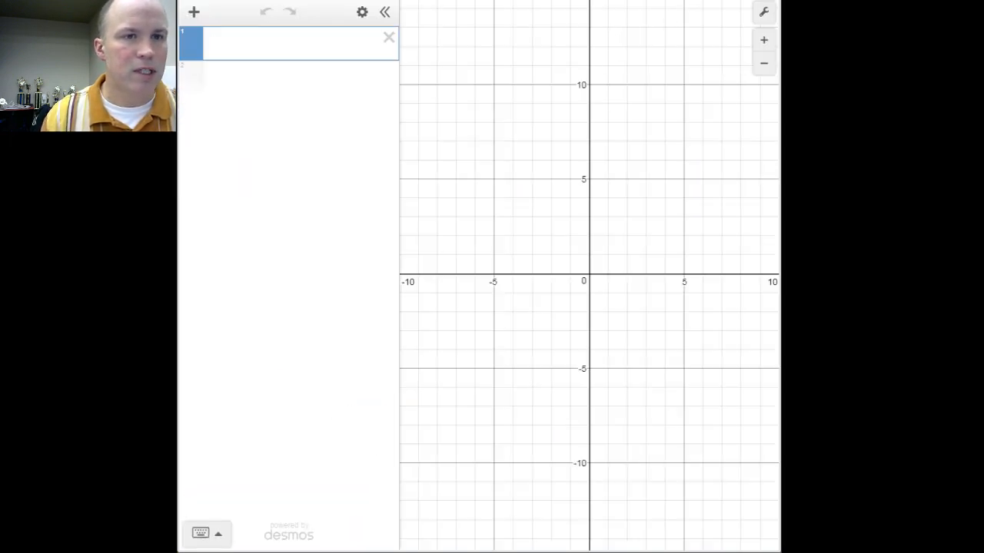
- Sign in to Desmos with the remembered school e-mail address and the account password
click(689, 1)
click(453, 158)
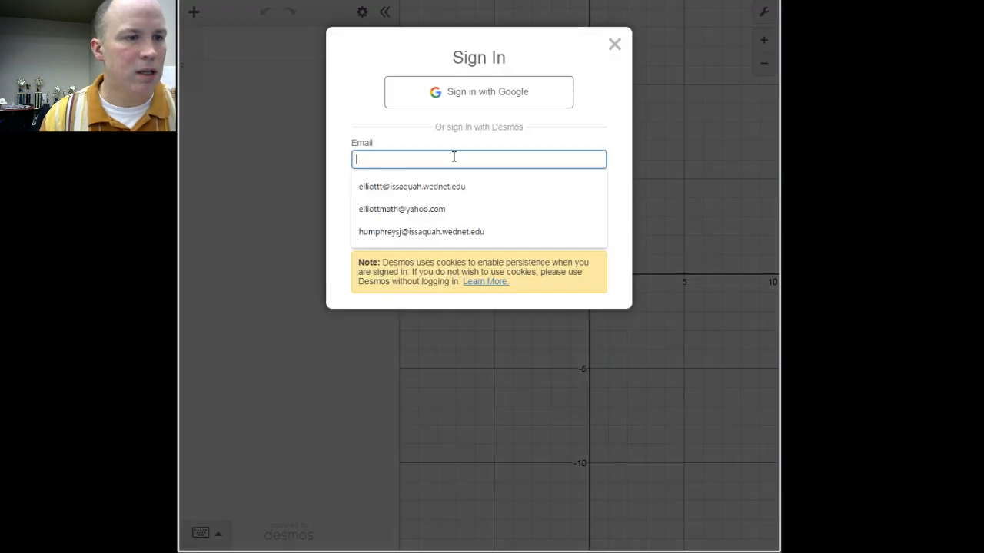
click(423, 188)
click(429, 194)
text(****)
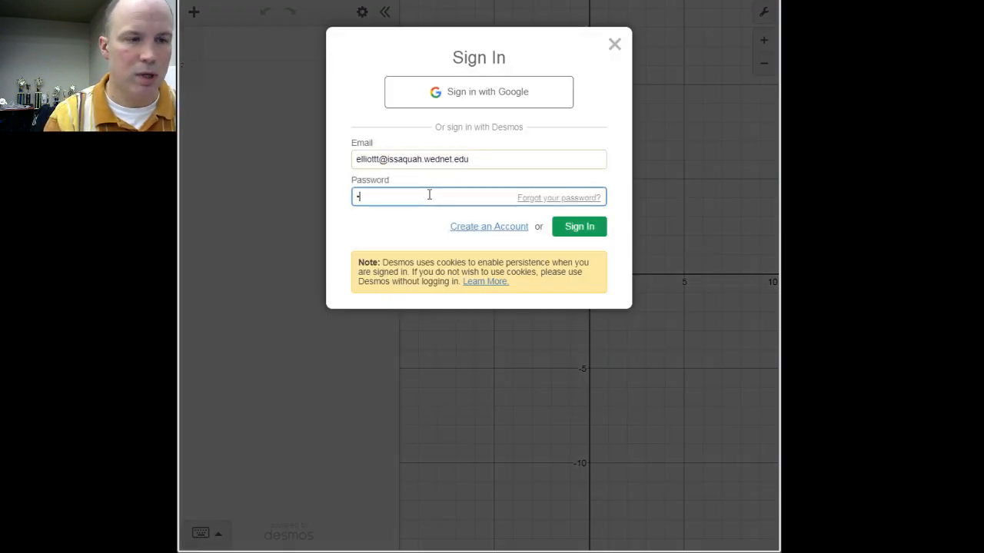
text(******)
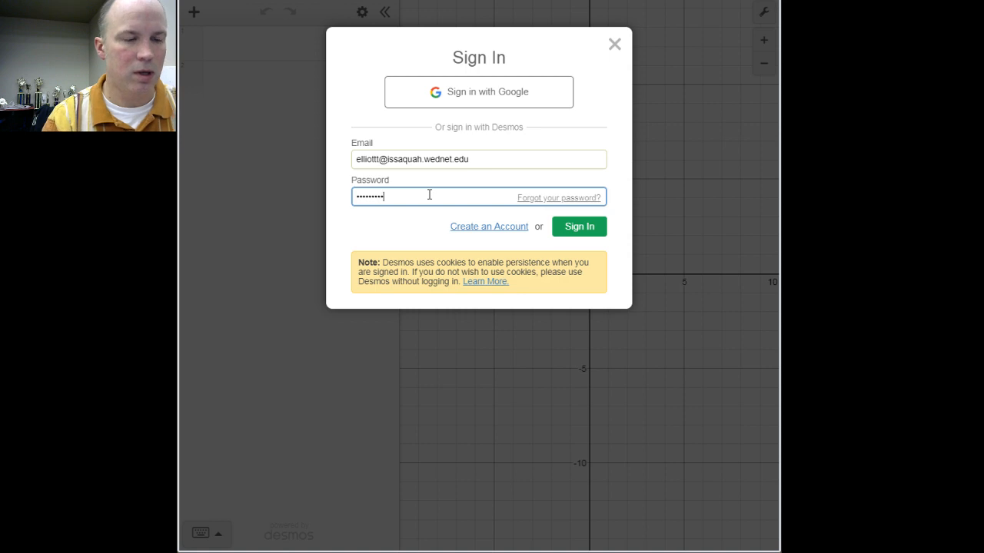
key(Return)
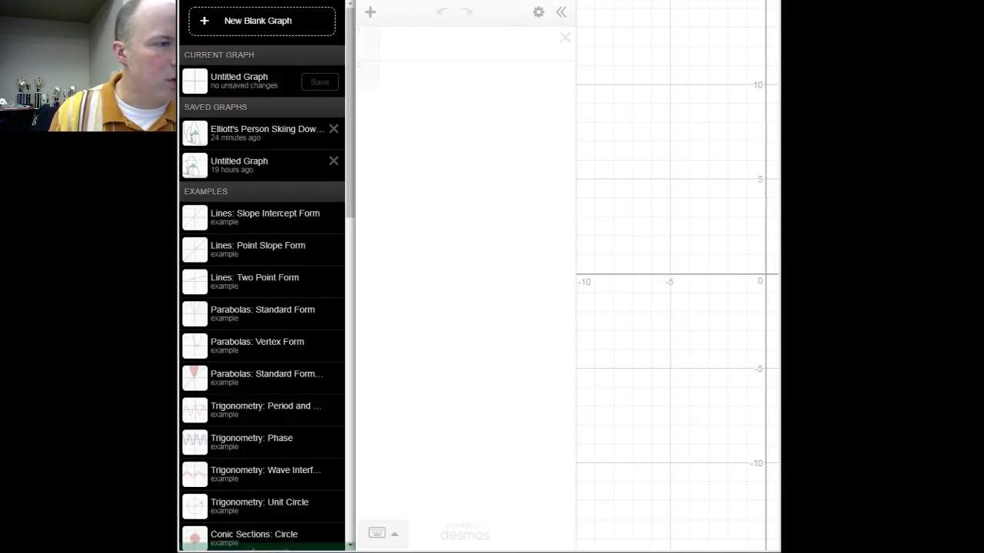
- Open the saved graph of the person skiing down a slope as a reference
click(278, 143)
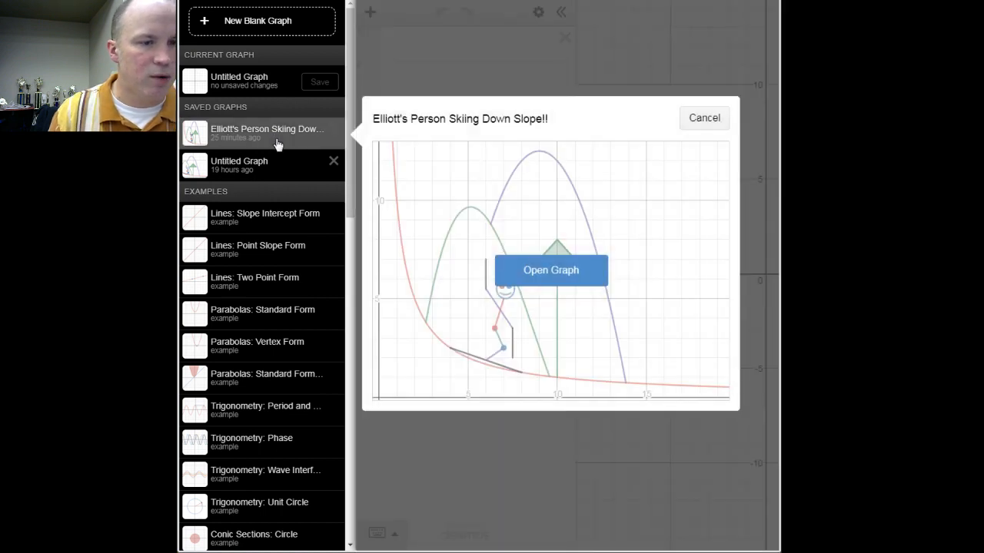
click(577, 278)
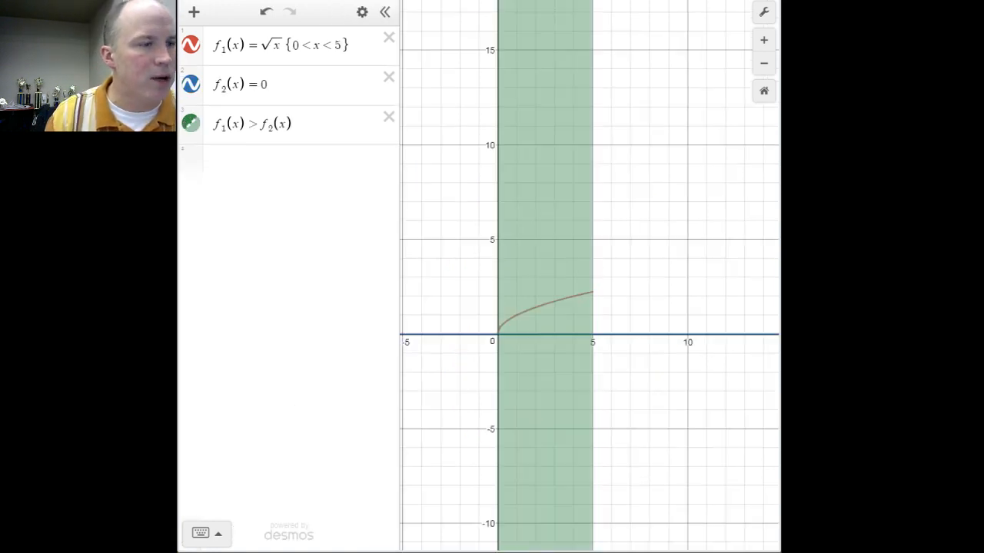
- Insert y between the two functions and use ≥ signs so the third expression reads f_1(x) ≥ y ≥ f_2(x)
click(289, 128)
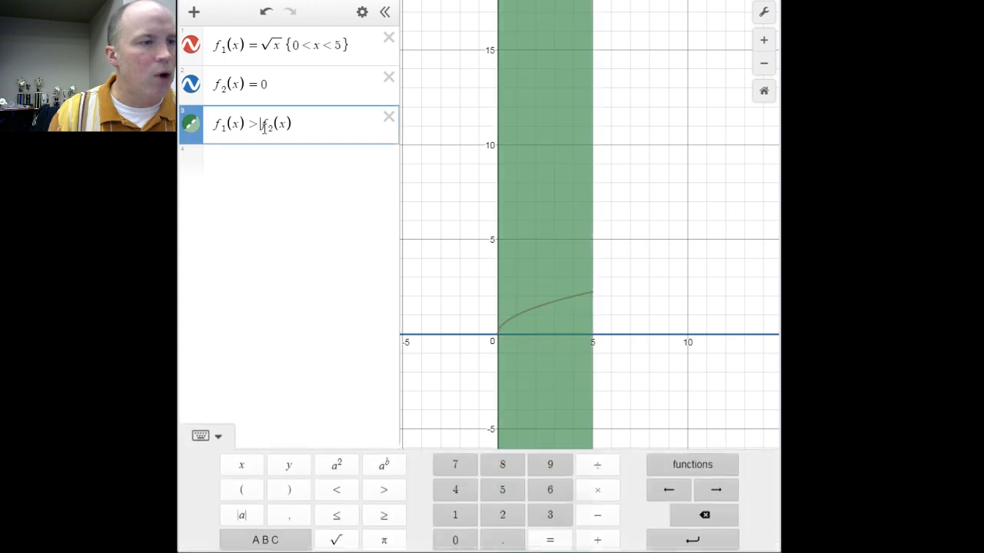
text(y>)
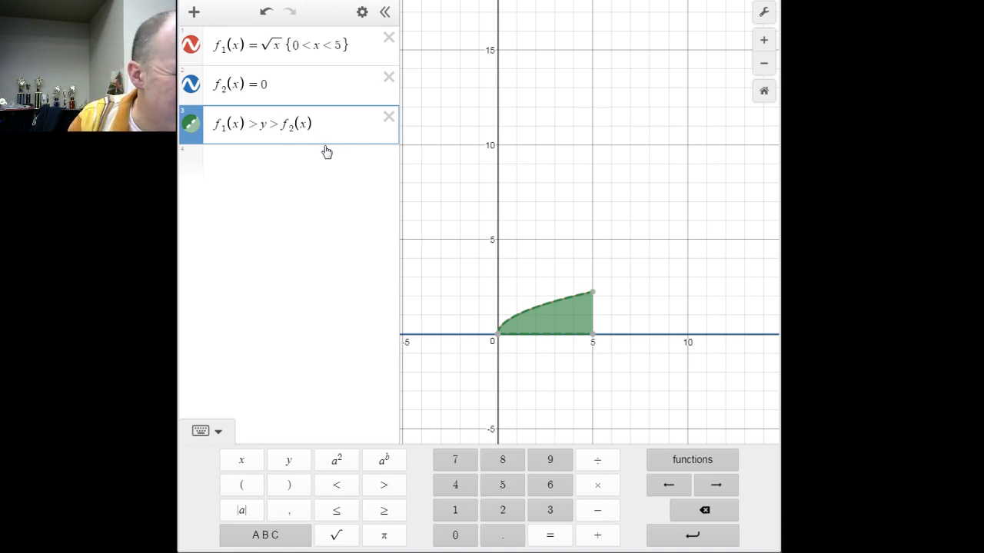
key(Left)
key(BackSpace)
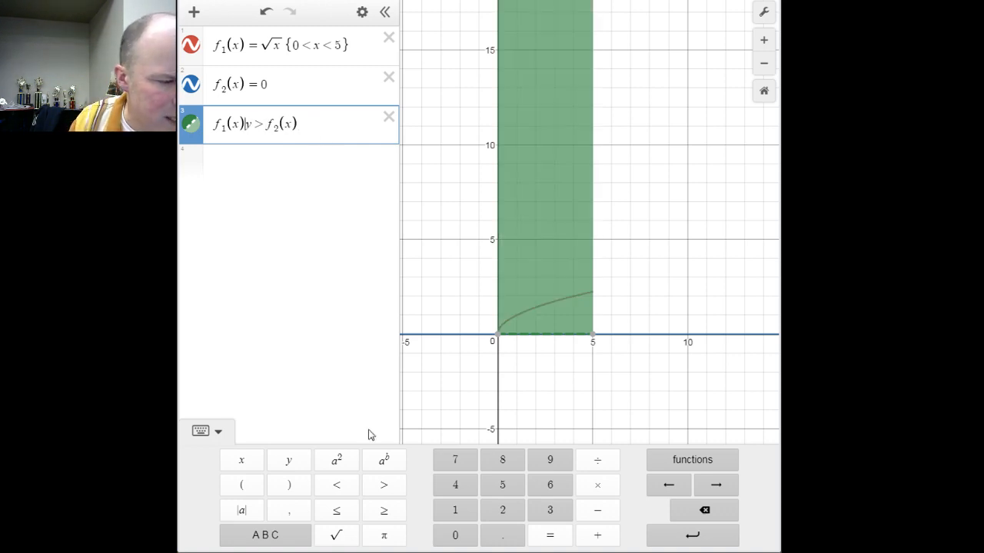
click(377, 518)
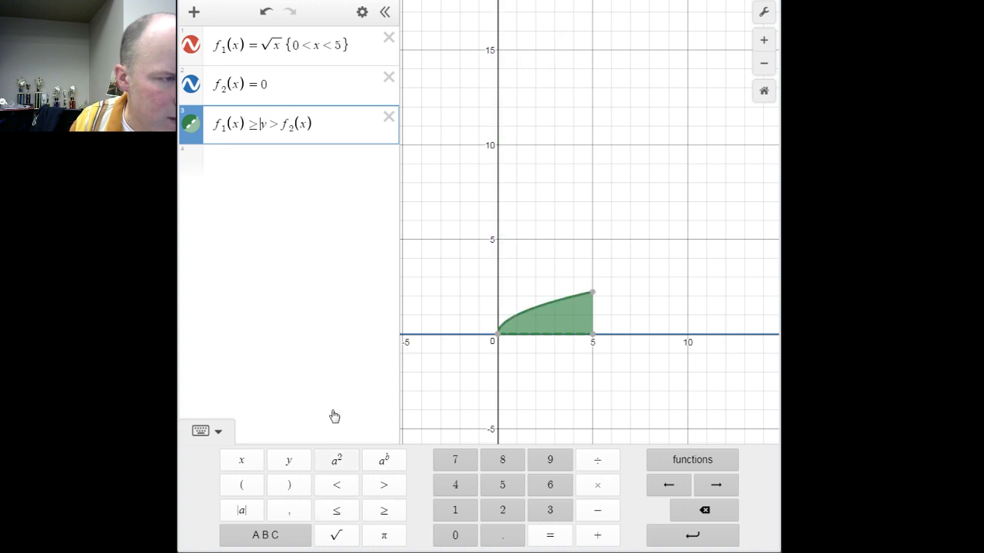
click(280, 127)
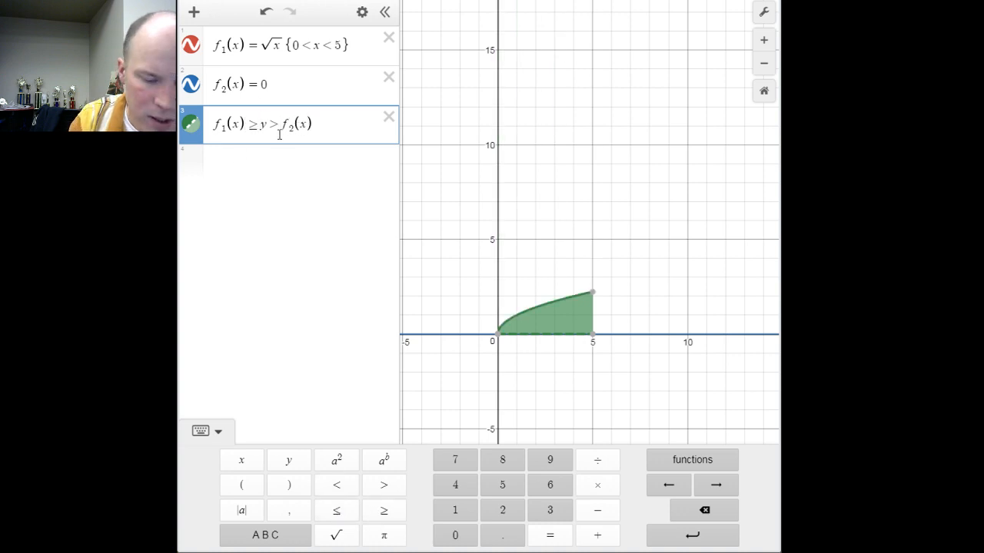
key(BackSpace)
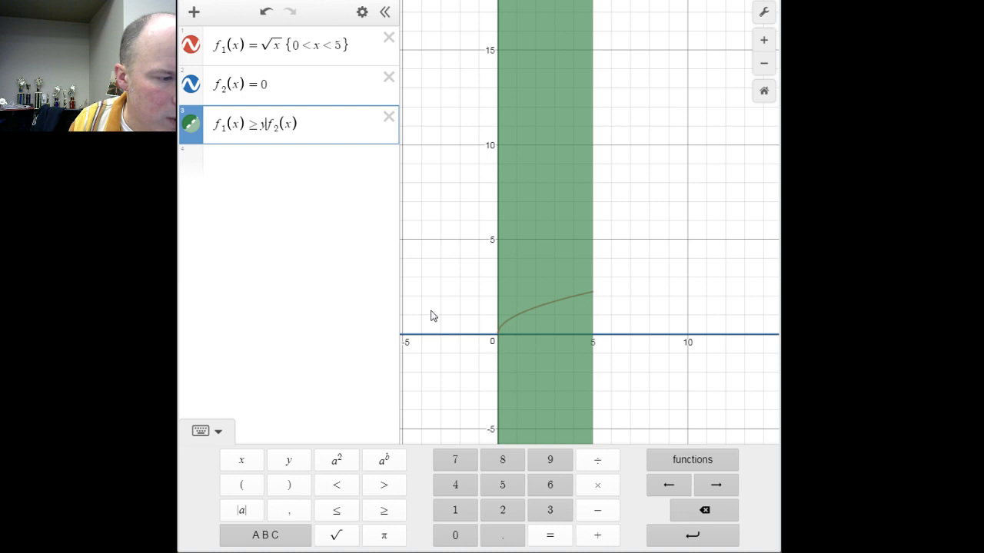
click(385, 511)
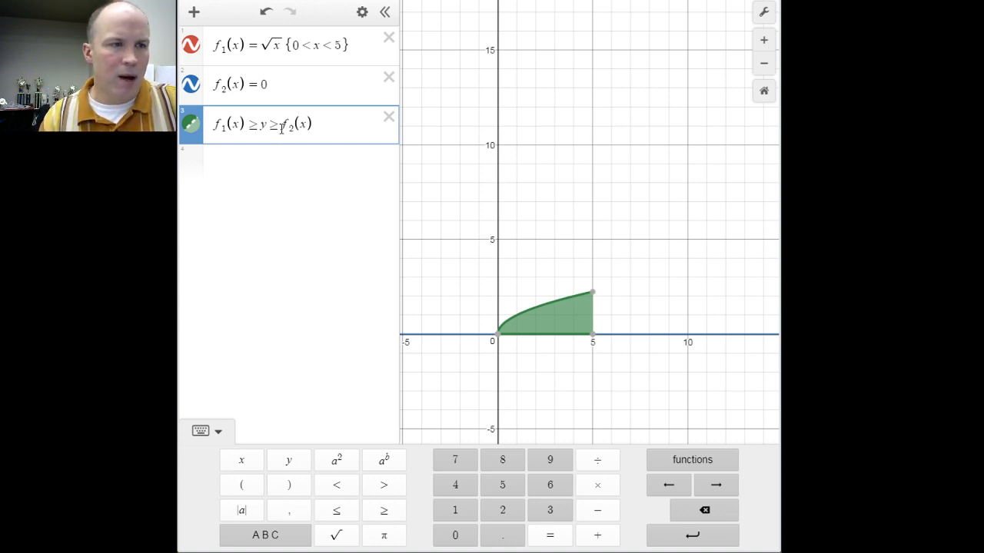
- Try the constant 2 for the second function, and replace it with 1 so that f_2(x) = 1
click(271, 84)
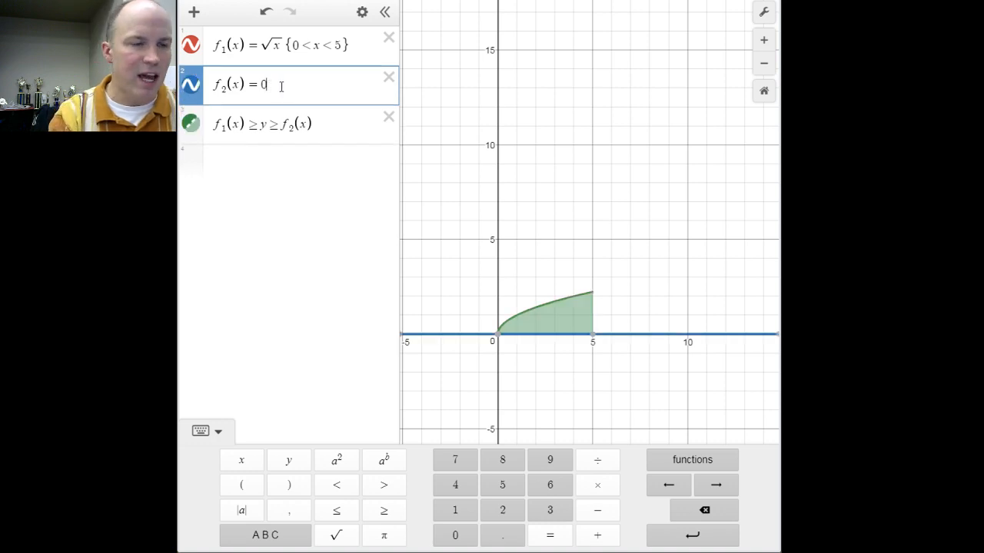
key(BackSpace)
text(2)
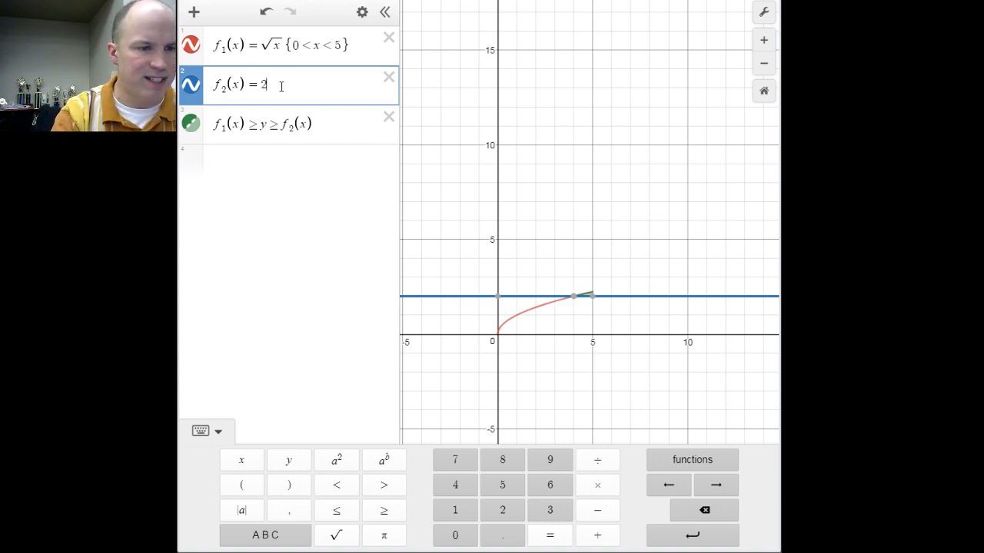
key(BackSpace)
text(1)
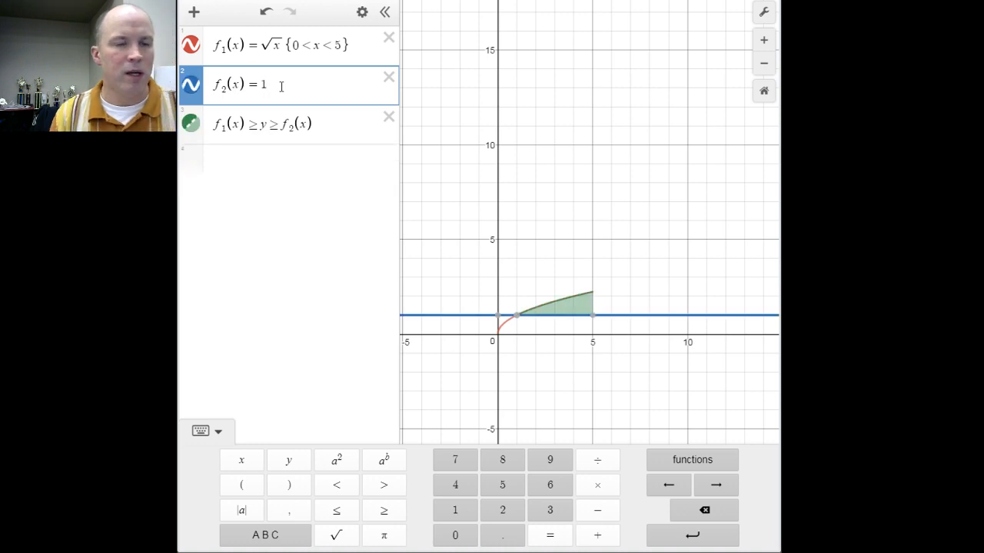